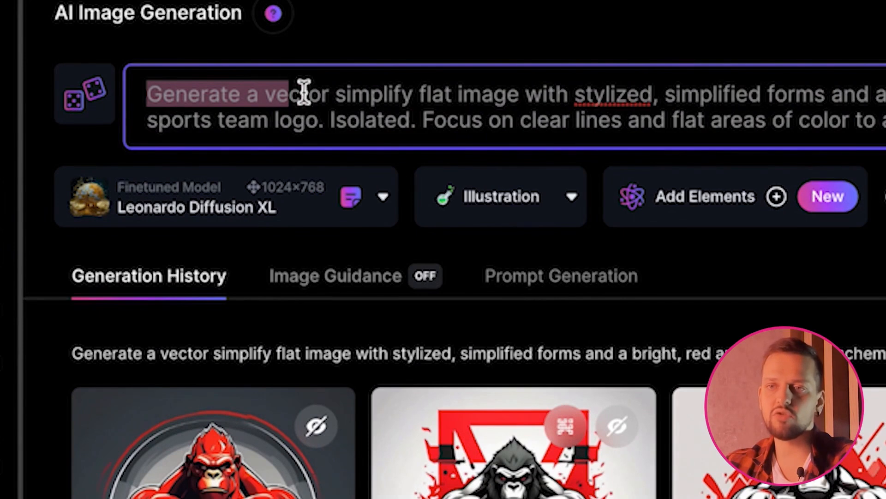
Step: Examine the prompt's opening wording on simplified flat vector style and its red and black color scheme
triple_click(480, 90)
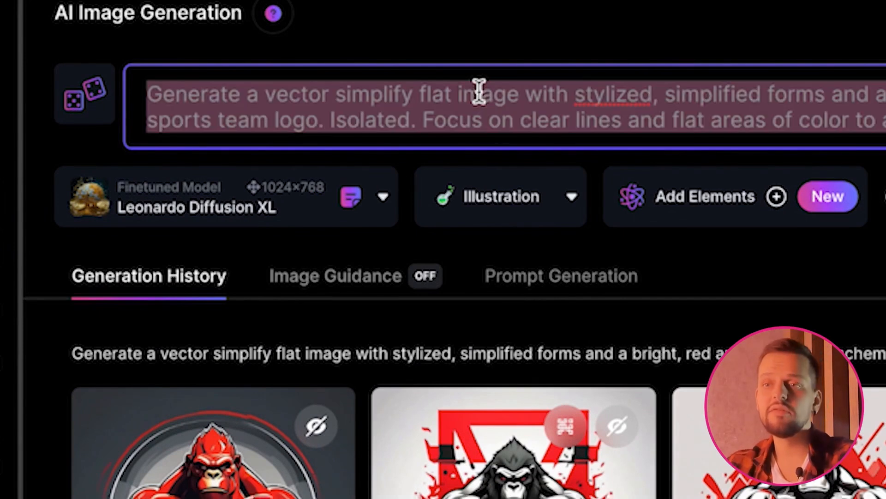
double_click(685, 91)
double_click(316, 93)
click(404, 91)
double_click(353, 90)
click(420, 91)
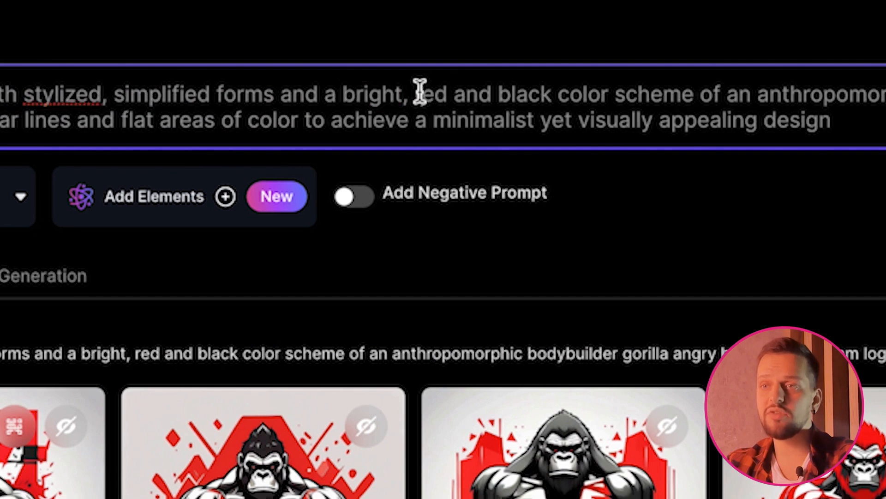
double_click(435, 94)
double_click(521, 90)
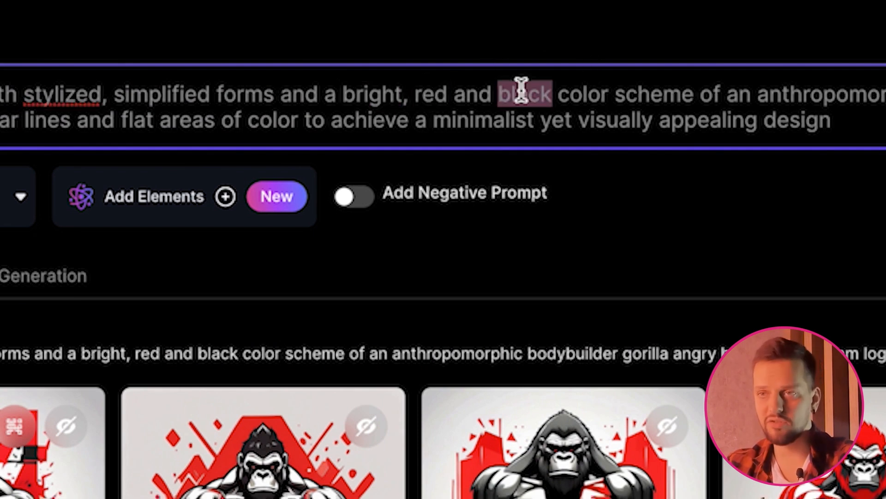
click(416, 93)
double_click(419, 94)
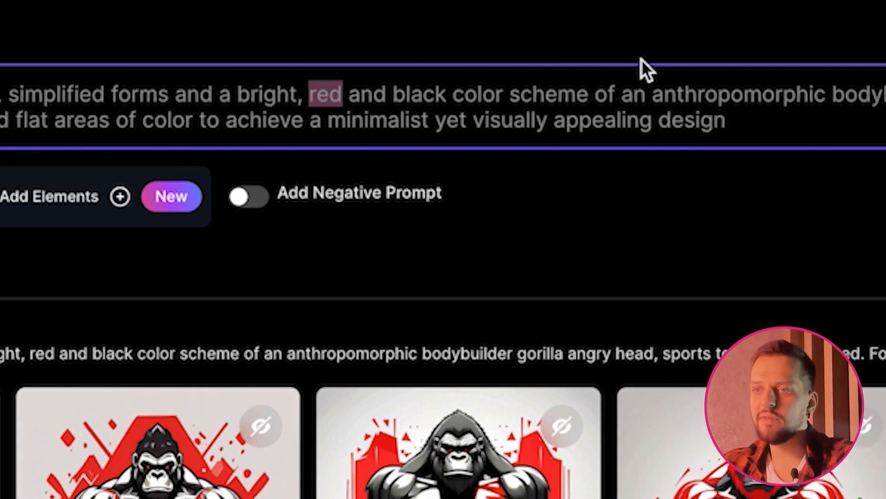
click(721, 94)
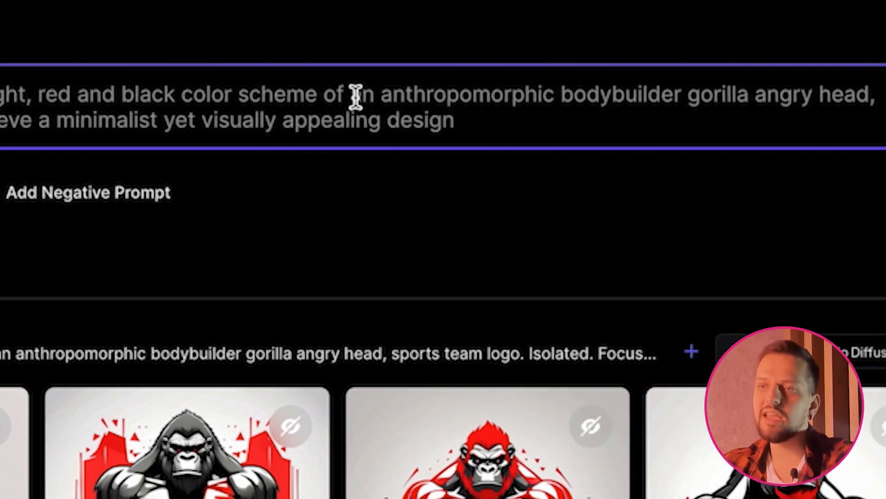
Step: Examine the prompt's subject wording: "an anthropomorphic bodybuilder gorilla angry head", "sports team logo" and "Isolated"
drag(350, 95, 561, 96)
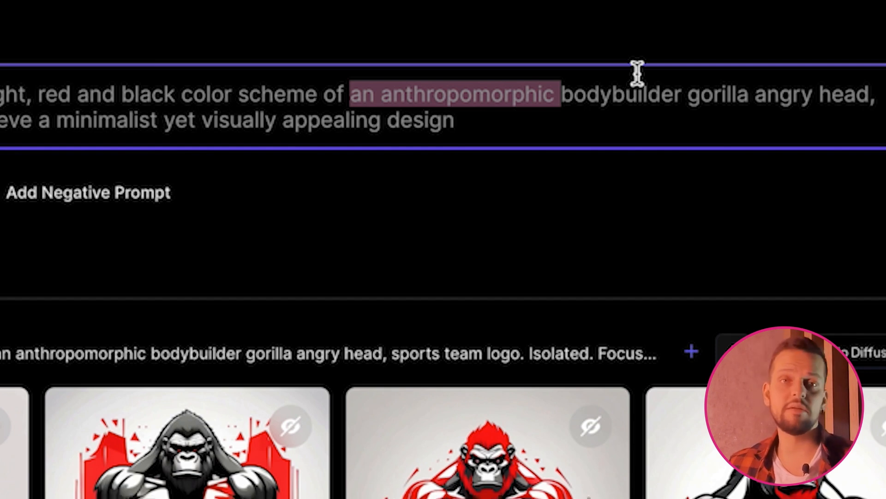
double_click(470, 93)
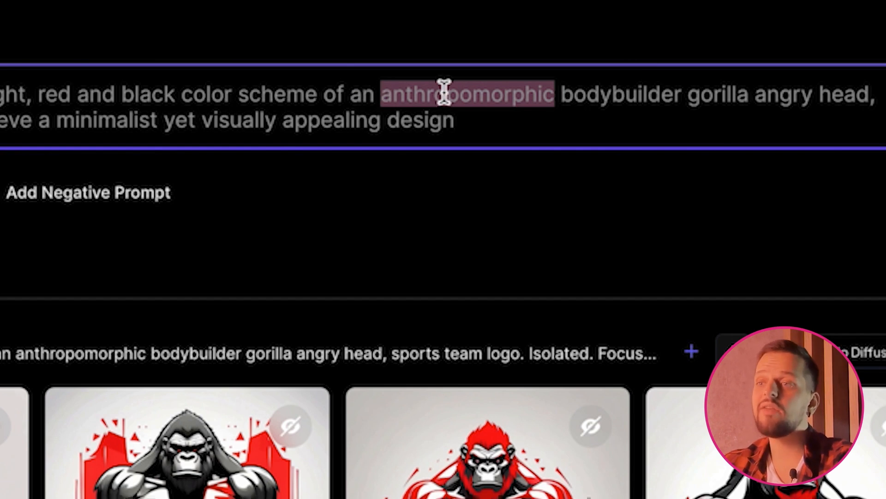
double_click(600, 88)
double_click(716, 95)
double_click(794, 92)
double_click(837, 99)
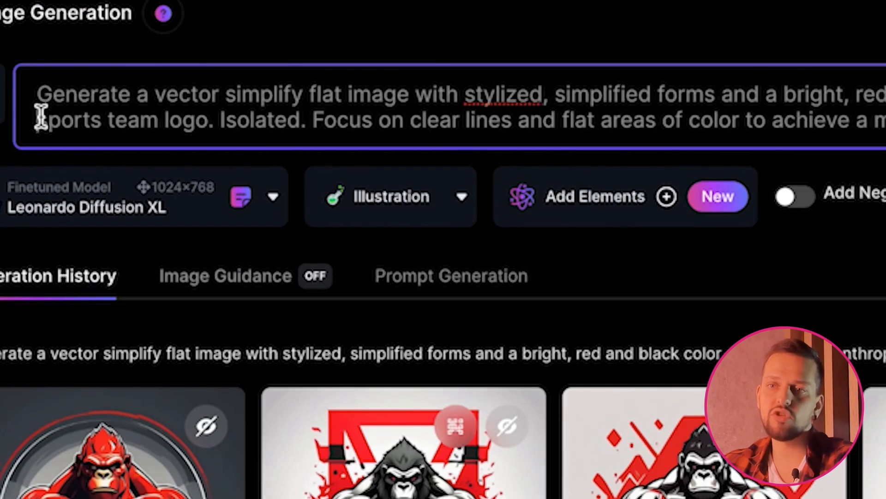
drag(41, 119, 204, 119)
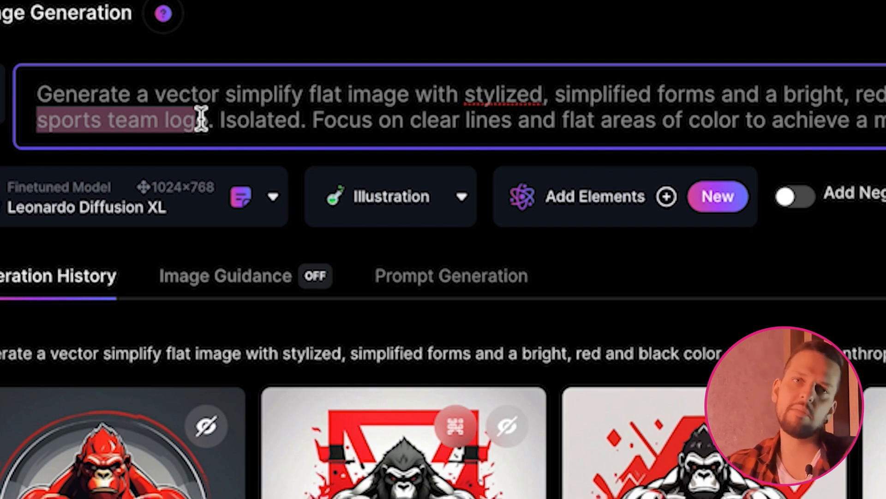
double_click(259, 119)
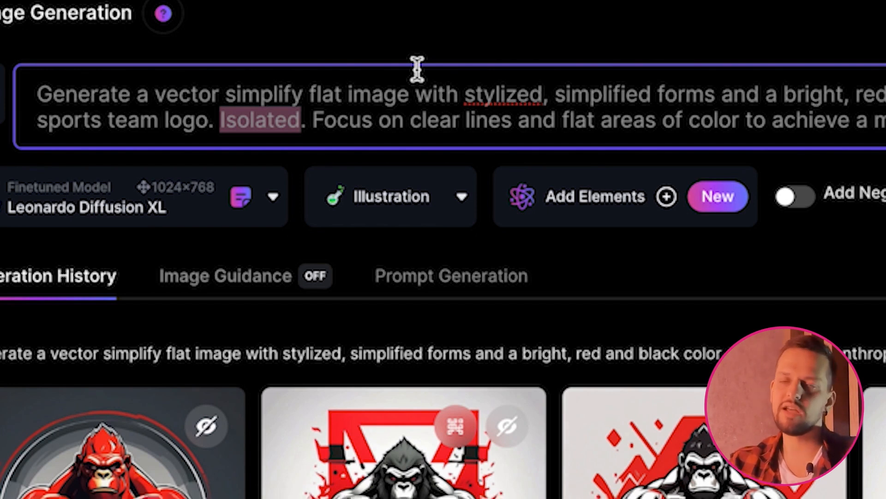
Step: Browse the earlier generations in the history and in the Personal Feed for images made with similar prompts
scroll(469, 284, down, 7)
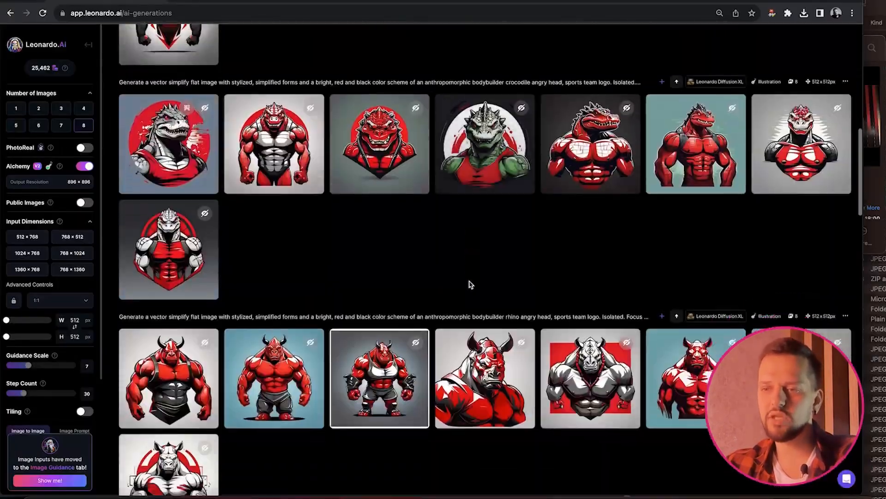
scroll(469, 284, down, 20)
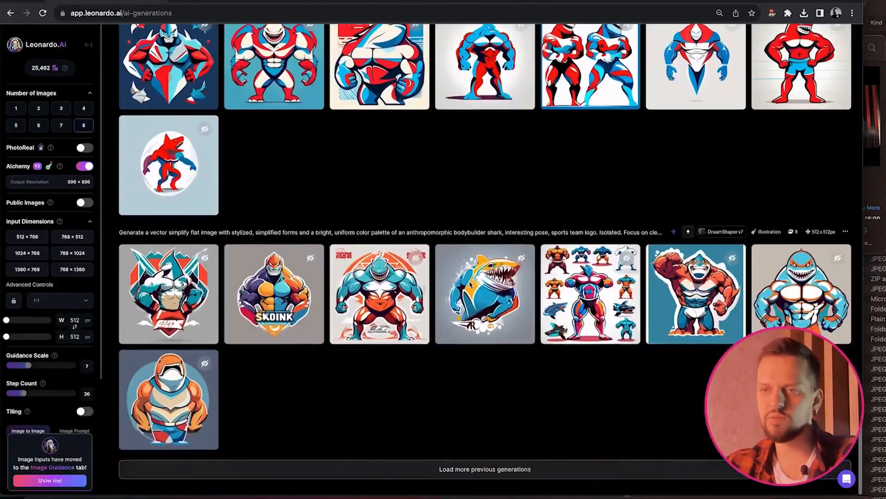
click(462, 470)
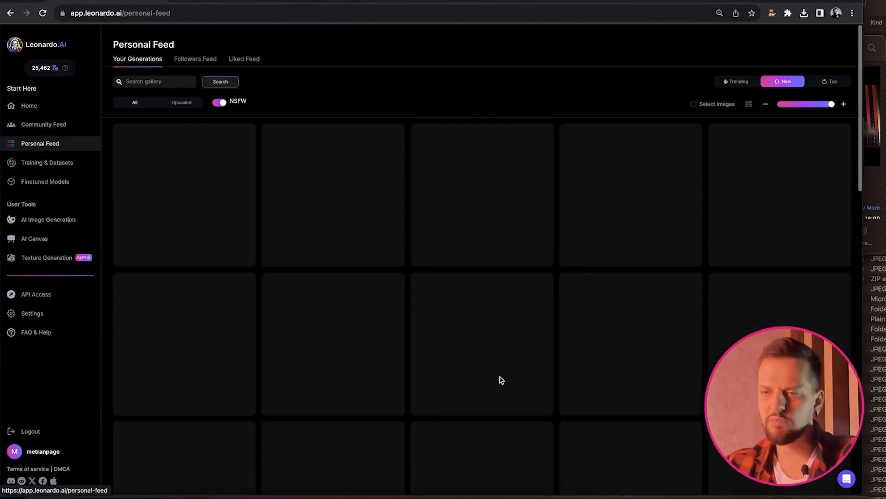
scroll(442, 268, down, 15)
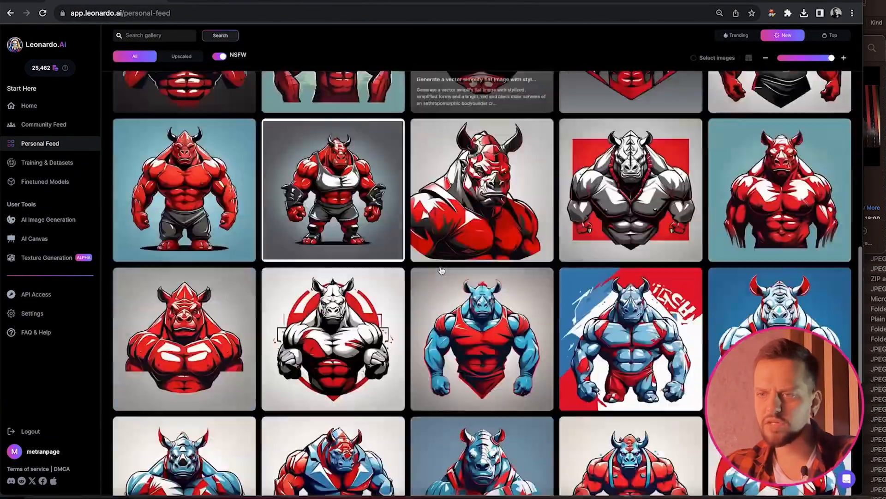
scroll(441, 270, down, 10)
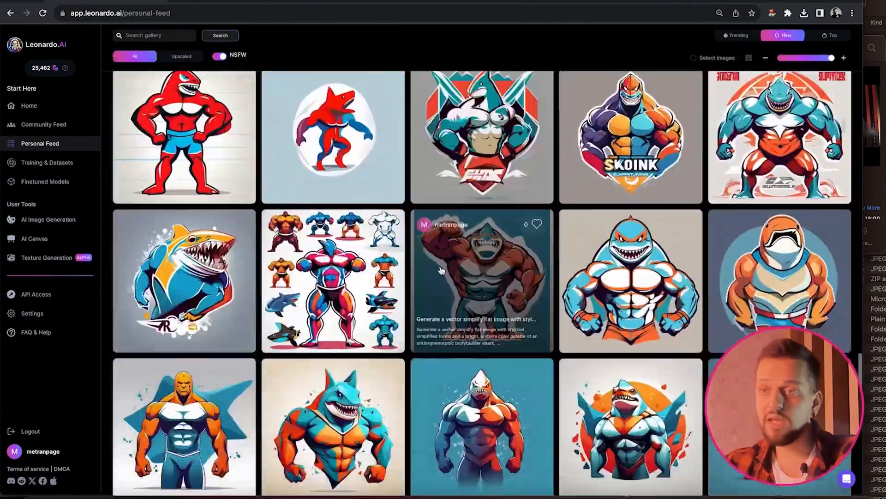
scroll(441, 270, down, 10)
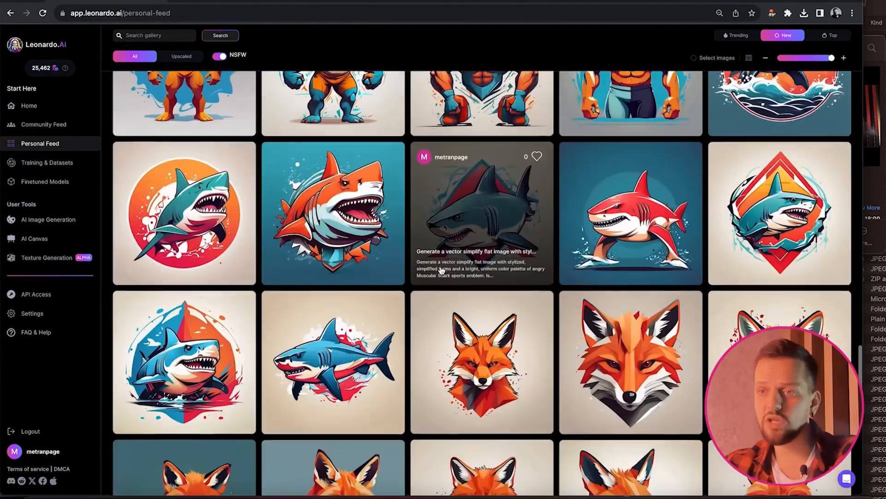
scroll(441, 270, down, 6)
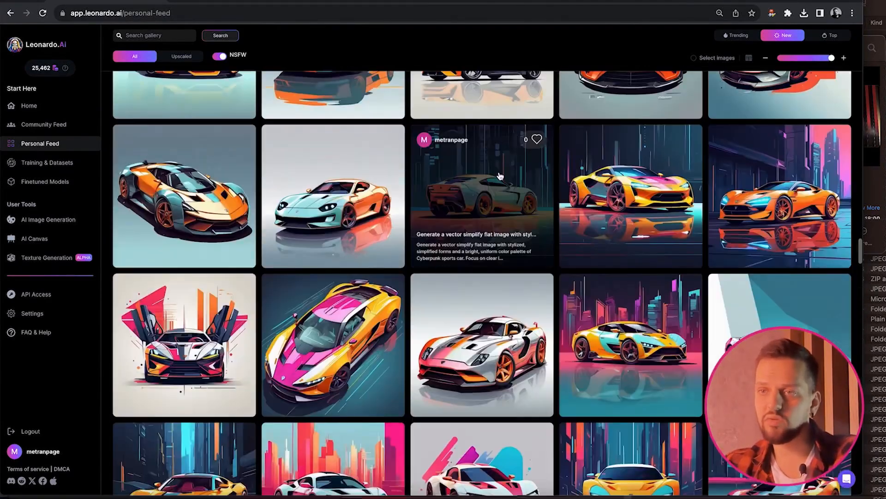
Step: View the rear-angle Cyberpunk sports car image enlarged with its prompt details, and return to the feed
click(442, 270)
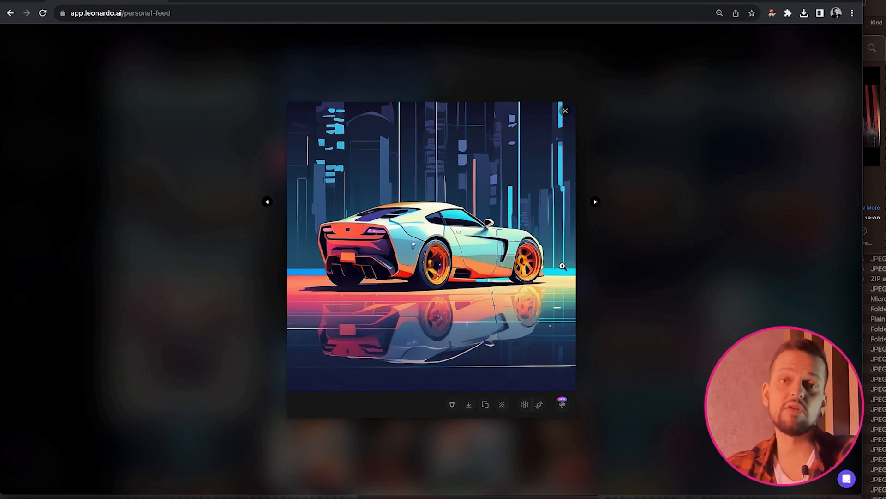
click(731, 306)
scroll(476, 216, up, 1)
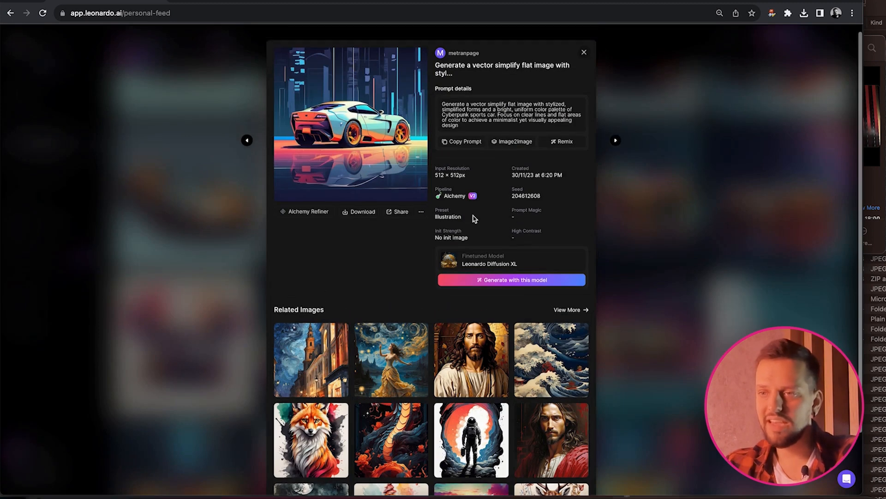
click(708, 236)
scroll(277, 194, up, 10)
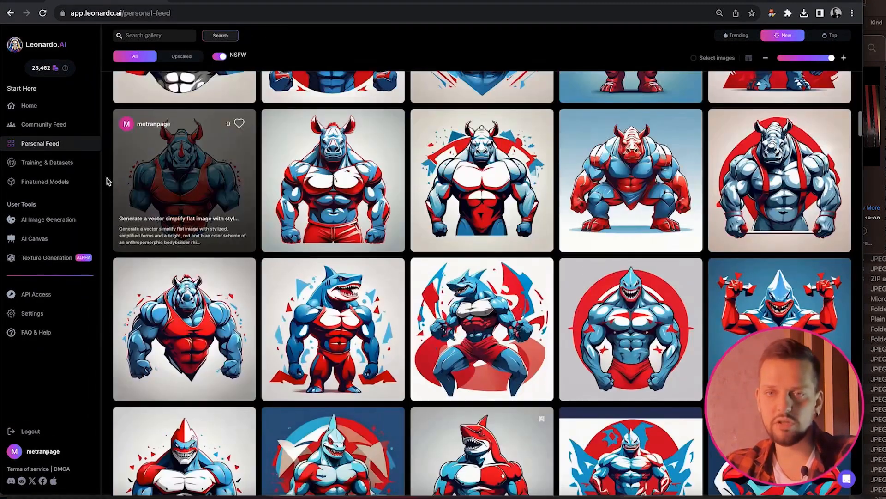
Step: Return to AI Image Generation and examine the prompt's closing sentence about clear lines, flat color areas and minimalist design
click(45, 221)
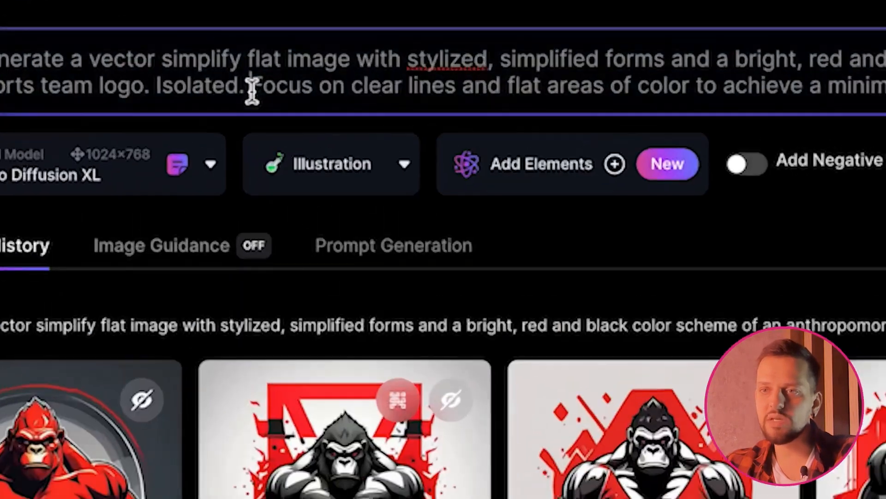
drag(246, 88, 356, 89)
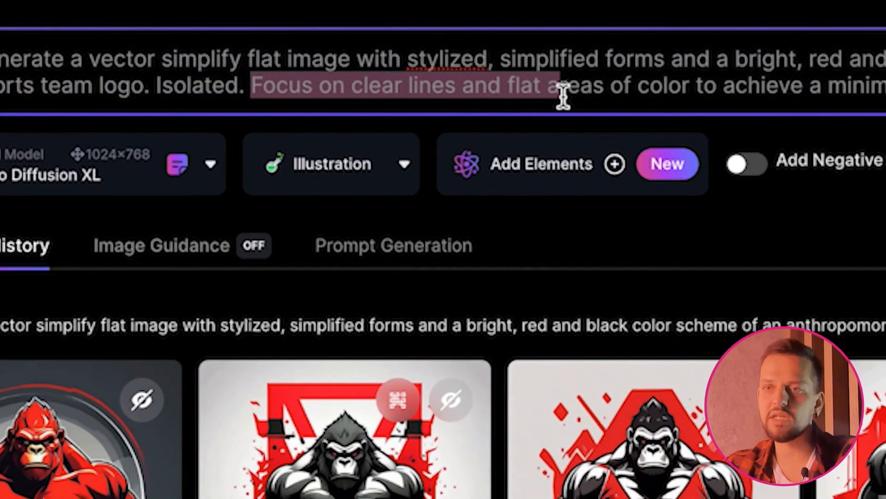
double_click(392, 84)
click(453, 88)
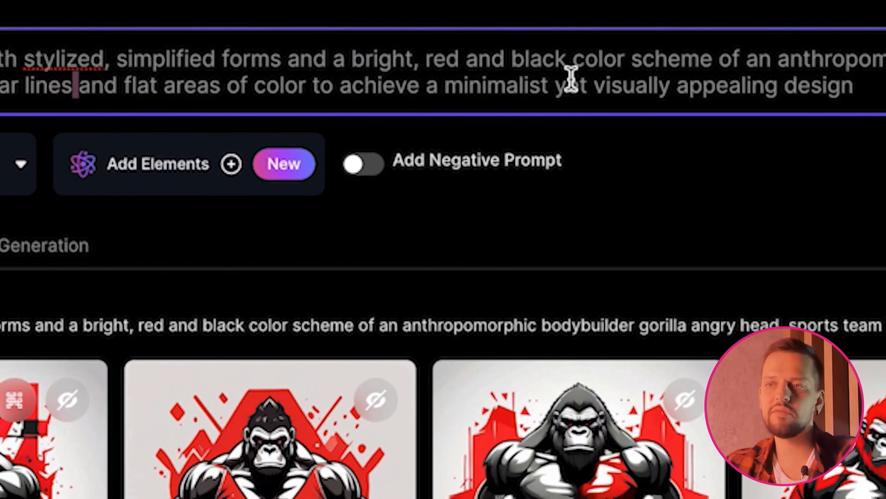
double_click(570, 86)
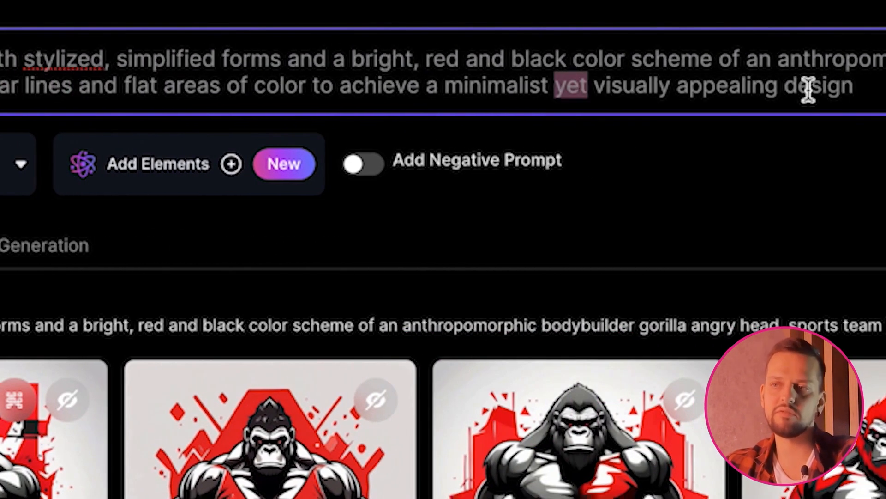
click(861, 86)
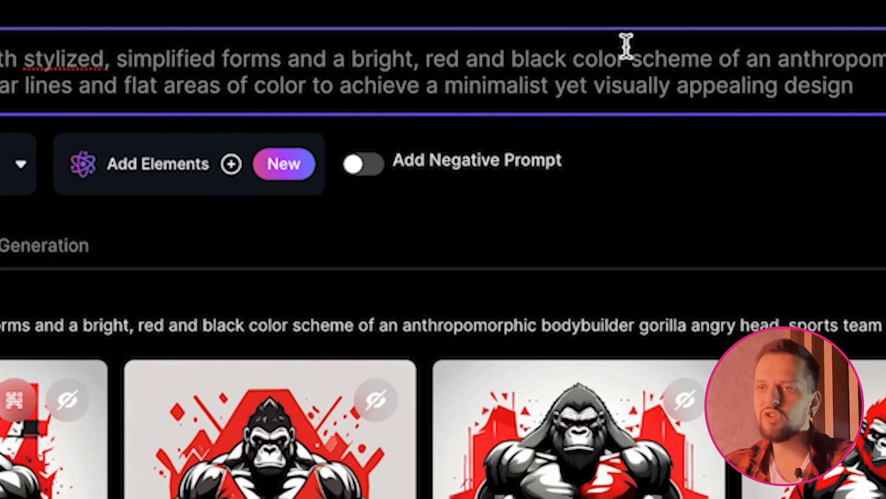
Step: Highlight the color "red" and the phrase "an anthropomorphic bodybuilder gorilla angry head, sports team logo" in the prompt
double_click(443, 58)
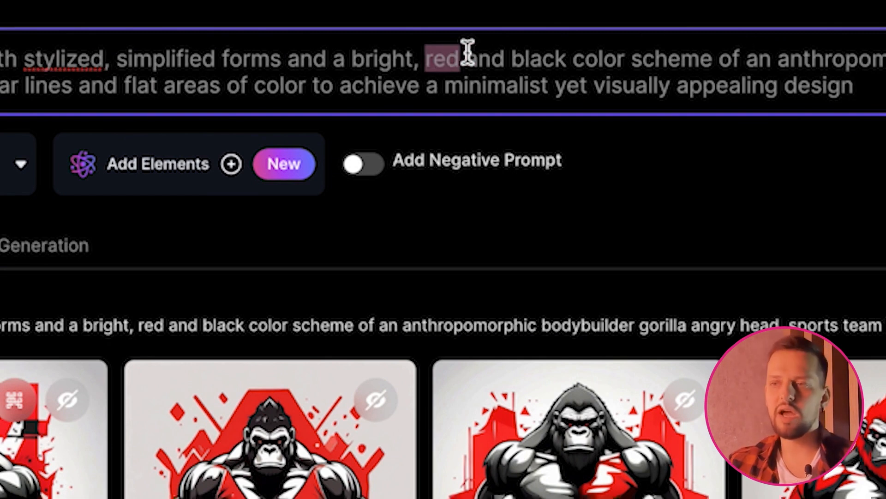
drag(744, 59, 0, 99)
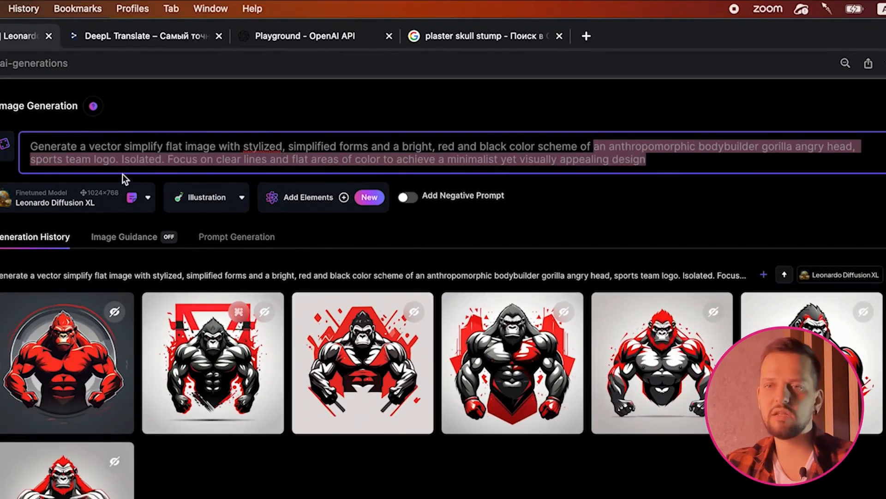
drag(111, 162, 116, 162)
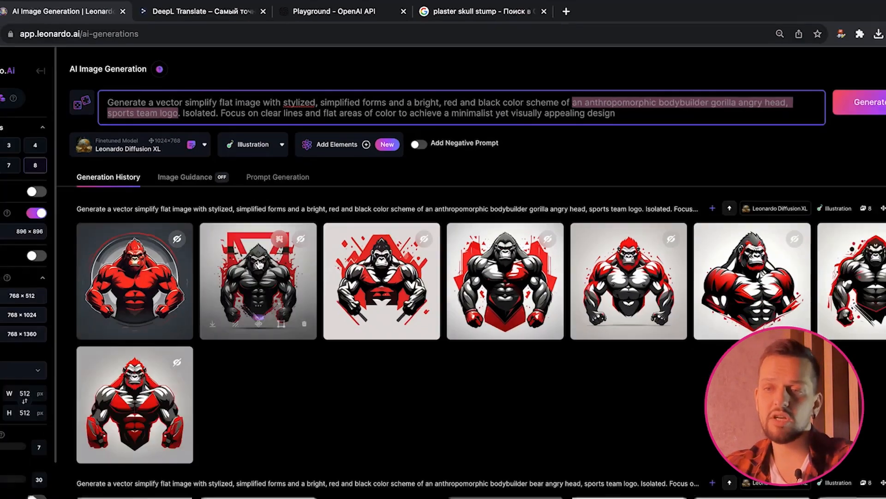
Step: View the black gorilla with the angular red frame behind it enlarged, and return to the generation history
click(212, 346)
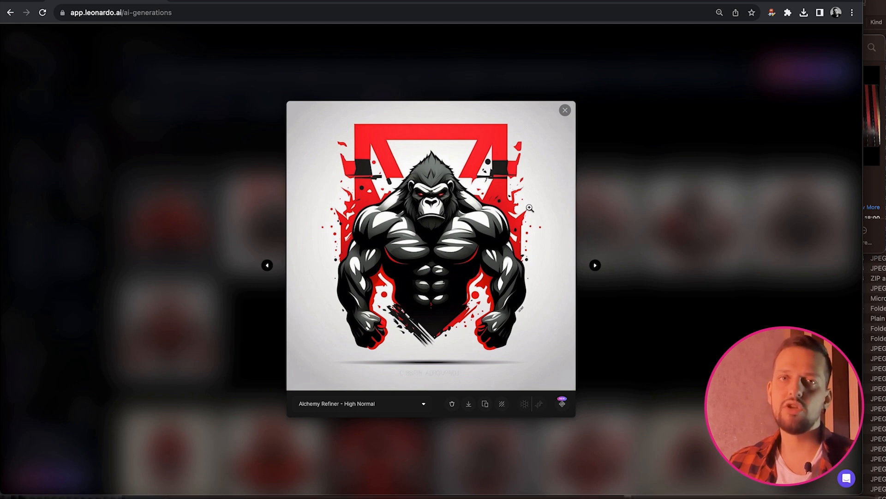
click(684, 313)
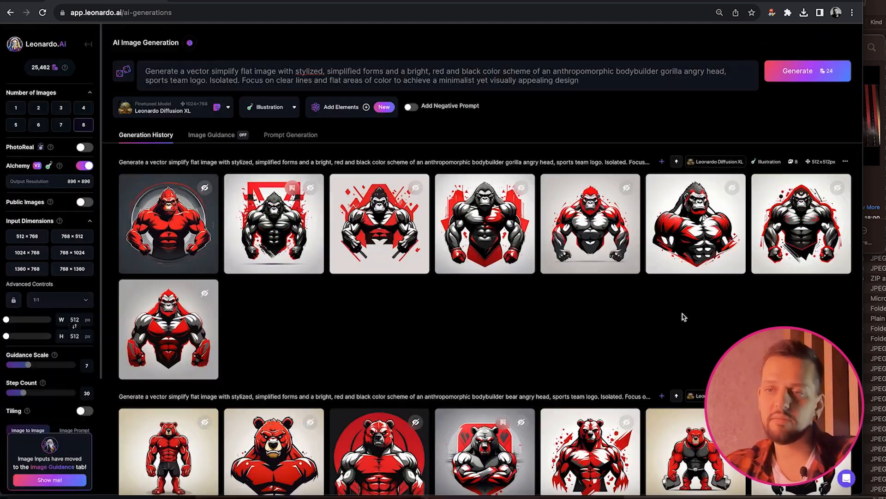
Step: Switch to Finder and preview the downloaded black gorilla JPG in the Лого folder at full size
click(36, 496)
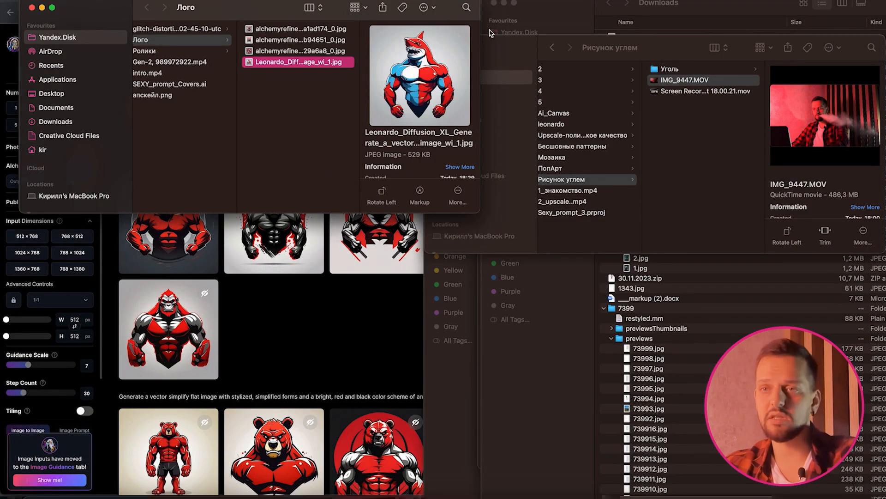
click(295, 28)
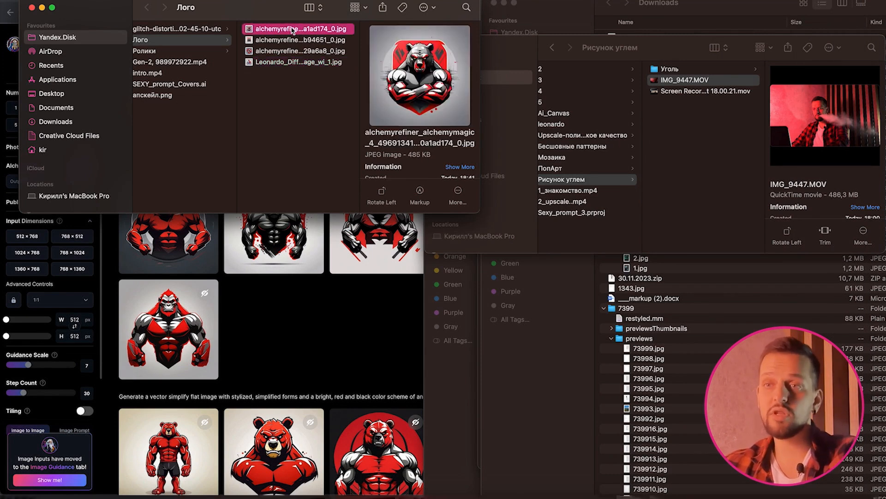
key(Down)
key(space)
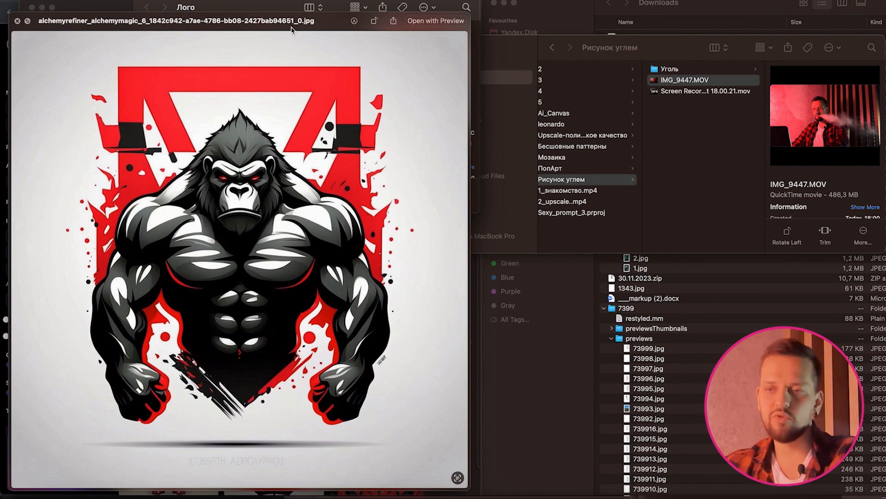
key(space)
Step: Open the black gorilla JPG from Finder in Adobe Illustrator 2023 and fit the whole image in view
right_click(294, 41)
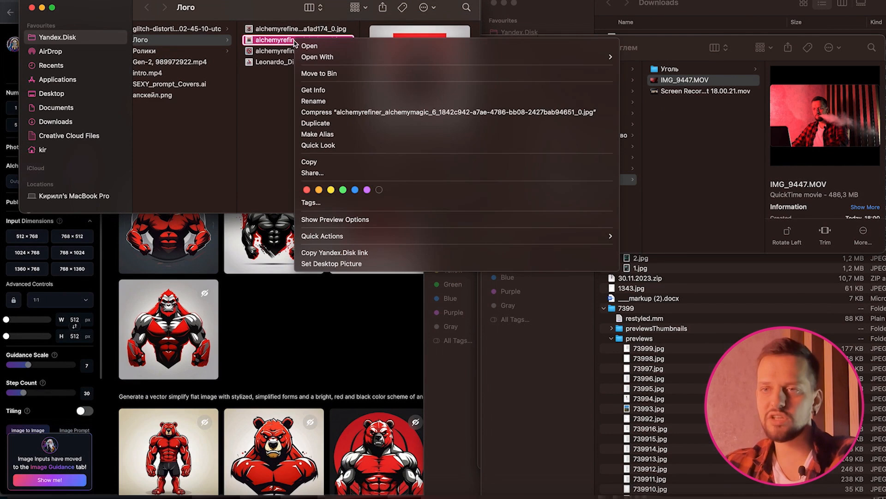
mouse_move(355, 58)
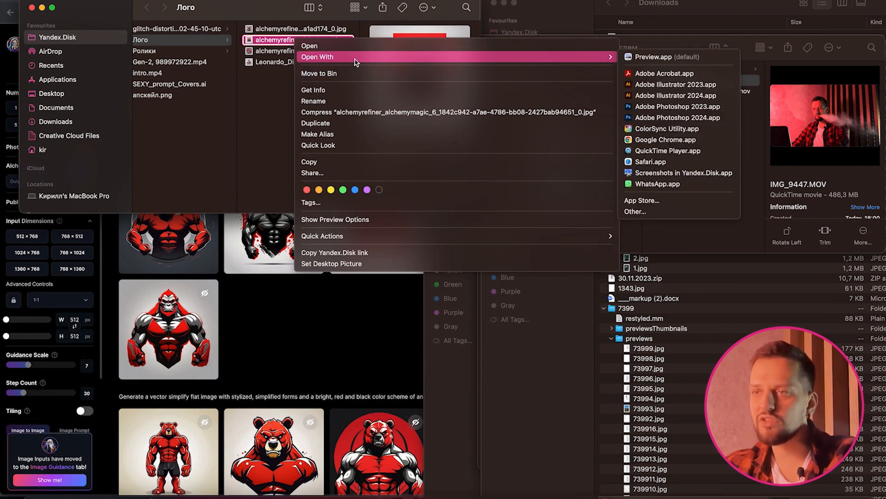
click(639, 86)
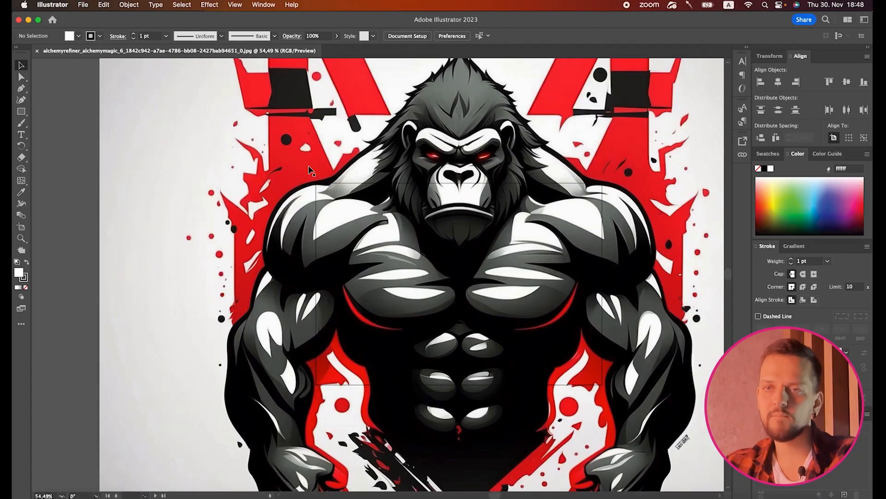
key(super+minus)
key(super+minus)
key(super+minus)
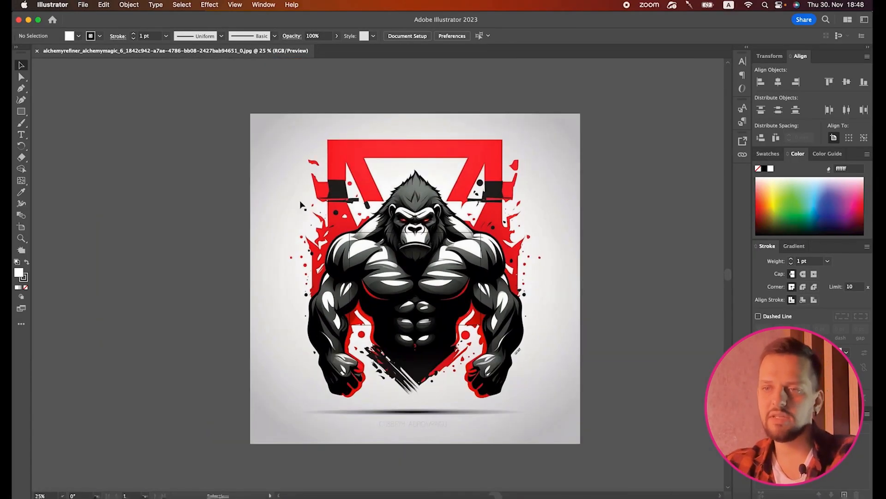
Step: Show the Image Trace settings and select the gorilla image for tracing
click(301, 205)
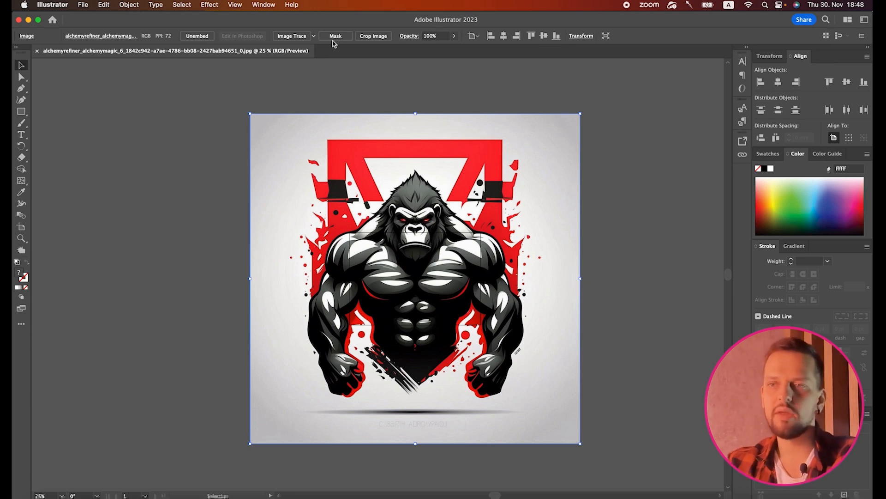
click(194, 119)
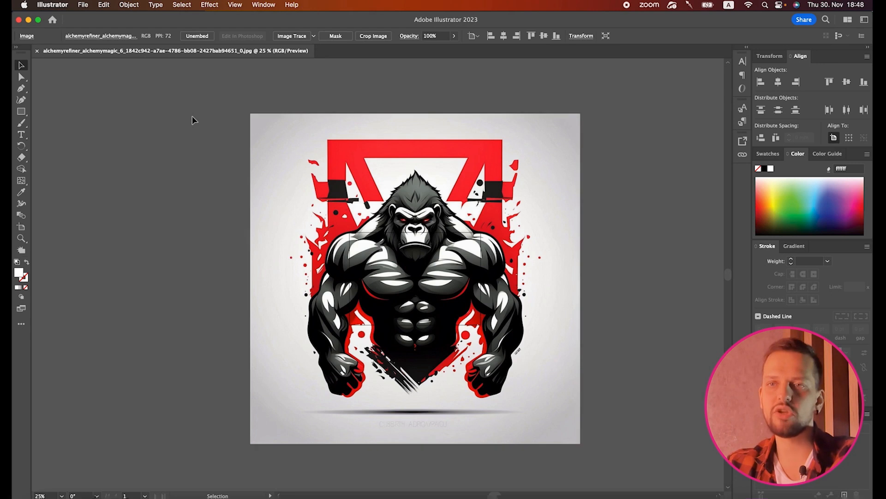
click(276, 8)
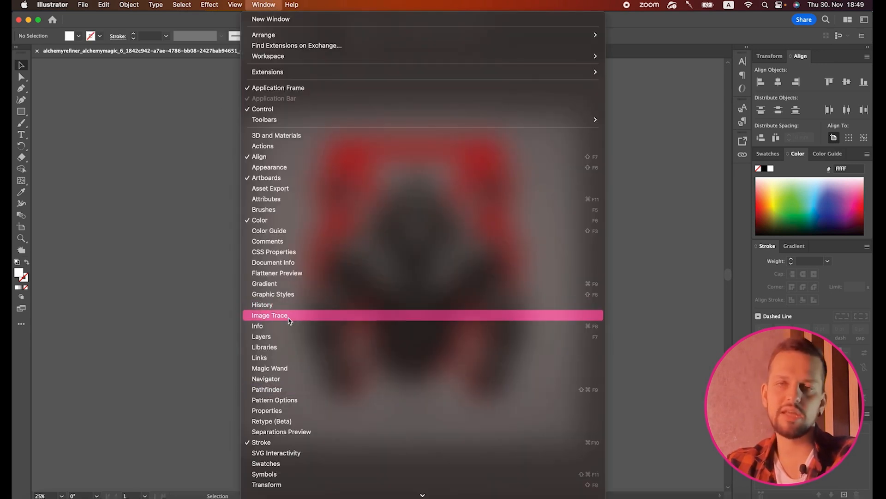
click(289, 316)
click(297, 253)
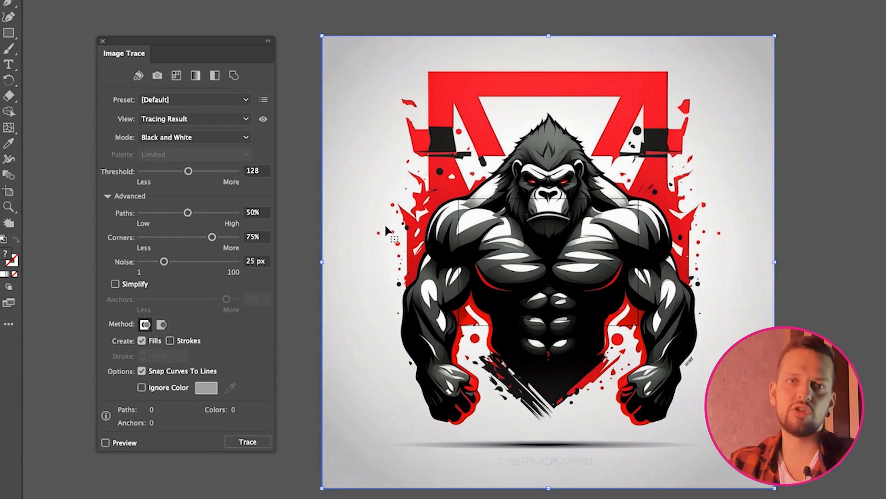
Step: Trace the gorilla image with the Black and White Logo preset and set the threshold to 41
click(202, 100)
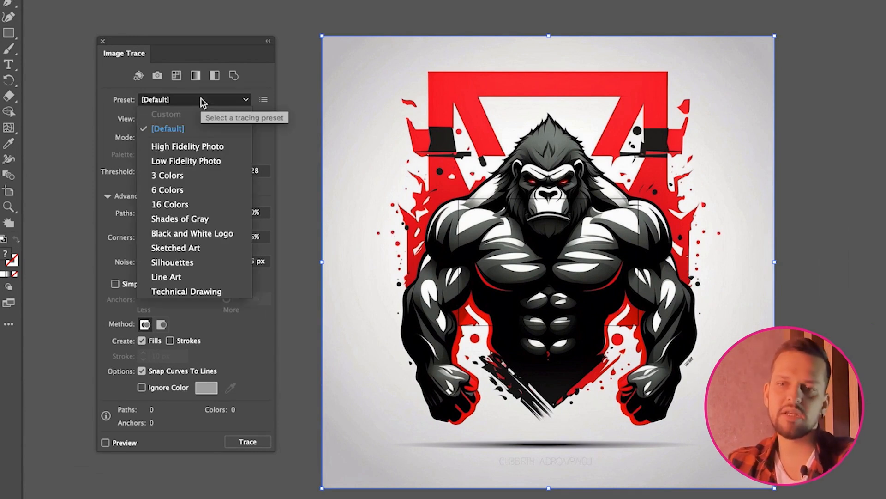
click(183, 235)
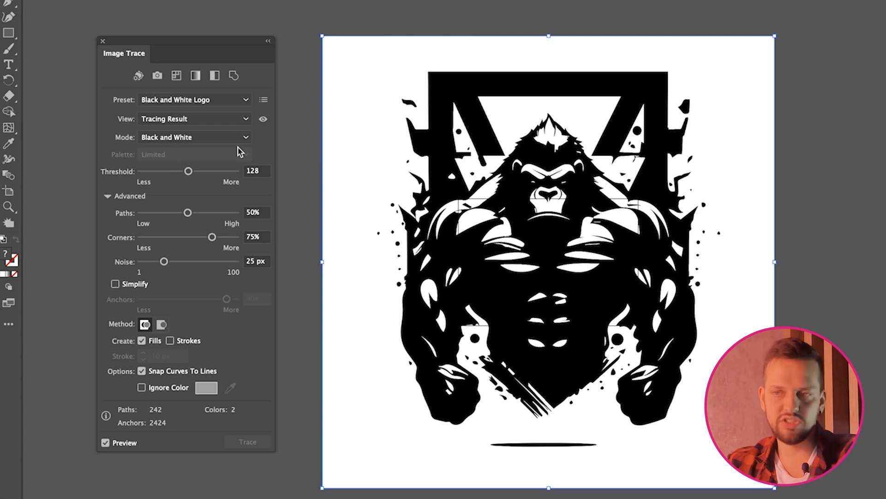
drag(188, 172, 157, 175)
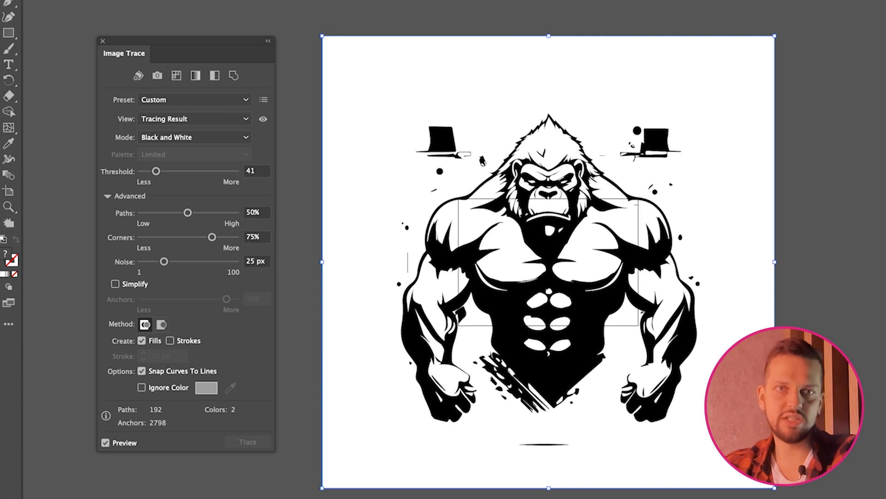
Step: Expand the black-and-white tracing into vector paths and select the black block shape beside the gorilla's head, on its left
click(600, 7)
key(super+space)
drag(450, 111, 731, 209)
click(459, 234)
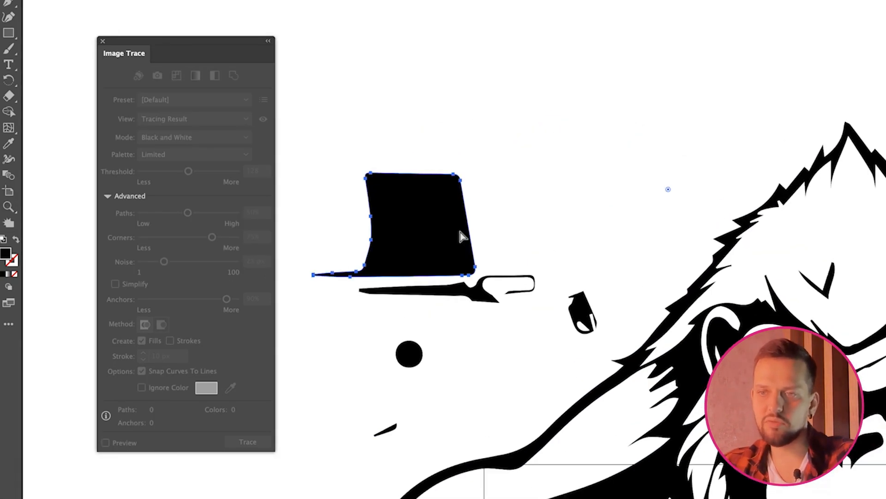
key(ctrl+minus)
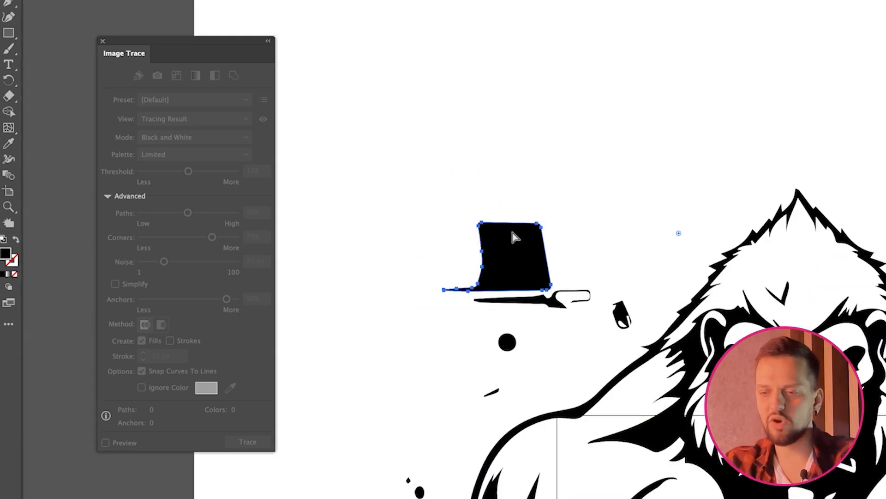
Step: Examine the expanded paths of the gorilla's torso in Outline view and return to the normal preview
key(super+y)
scroll(707, 202, down, 3)
scroll(707, 202, right, 5)
scroll(709, 206, down, 10)
scroll(708, 207, right, 3)
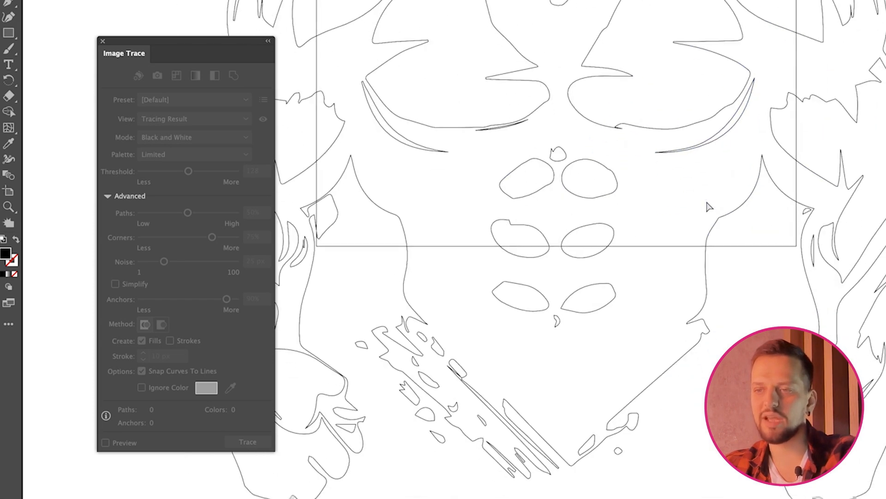
scroll(708, 207, up, 15)
scroll(709, 207, left, 4)
key(super+y)
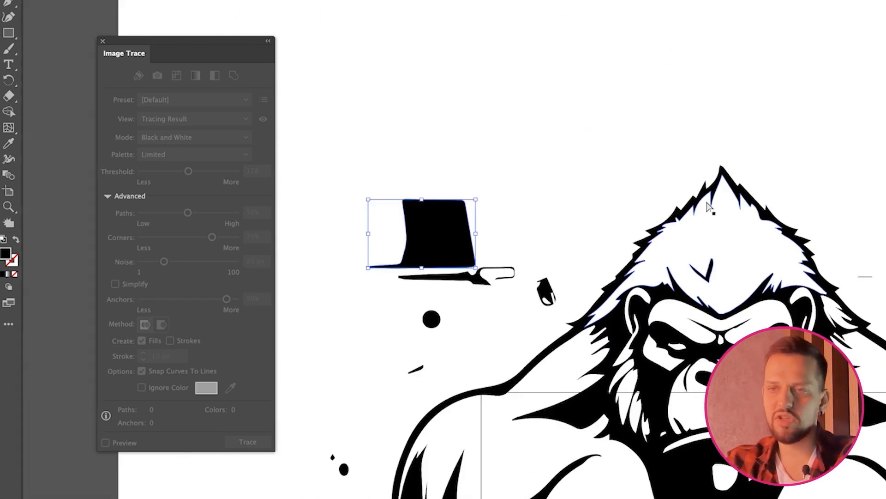
Step: Delete the white background and the black block shapes to the right of the gorilla's head from the expanded tracing
key(super+minus)
key(super+minus)
key(a)
scroll(772, 245, down, 3)
scroll(772, 245, right, 2)
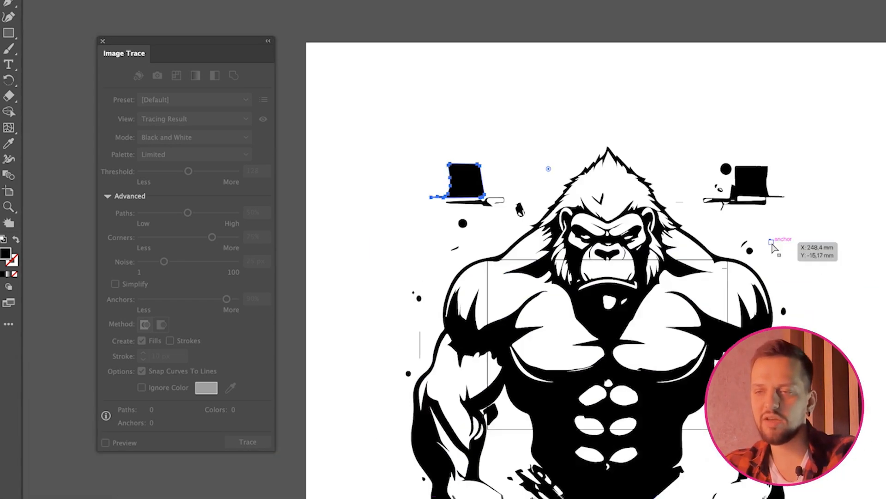
scroll(775, 248, down, 3)
scroll(775, 248, right, 2)
drag(871, 22, 657, 152)
key(Delete)
key(Delete)
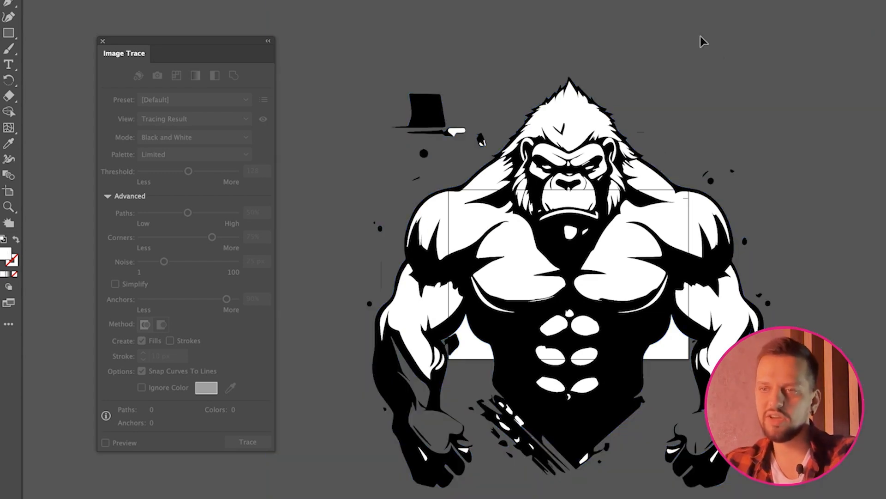
click(601, 146)
drag(576, 165, 803, 98)
click(469, 128)
scroll(469, 128, up, 1)
scroll(469, 129, right, 1)
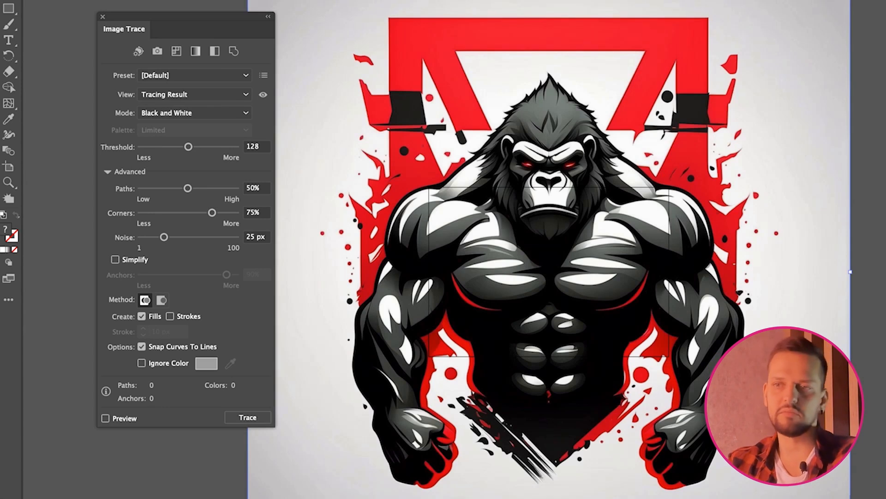
Step: Trace the original gorilla image with the 16 Colors preset
drag(158, 17, 97, 2)
click(117, 59)
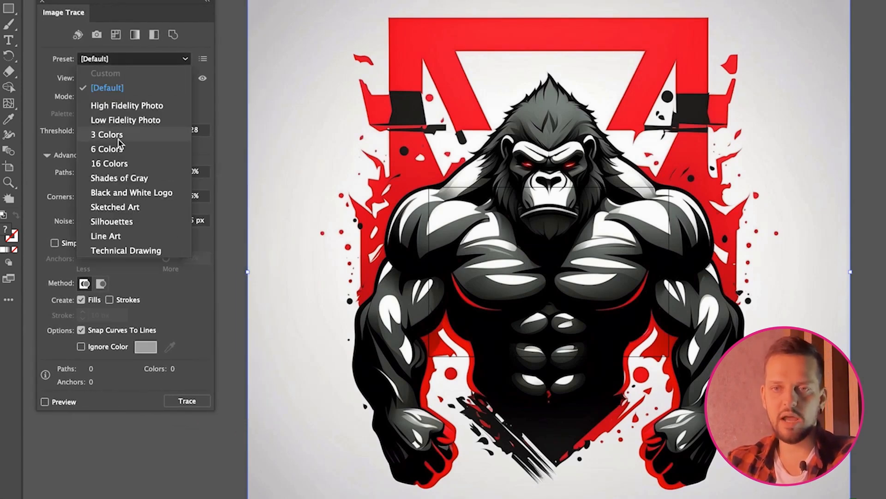
click(122, 164)
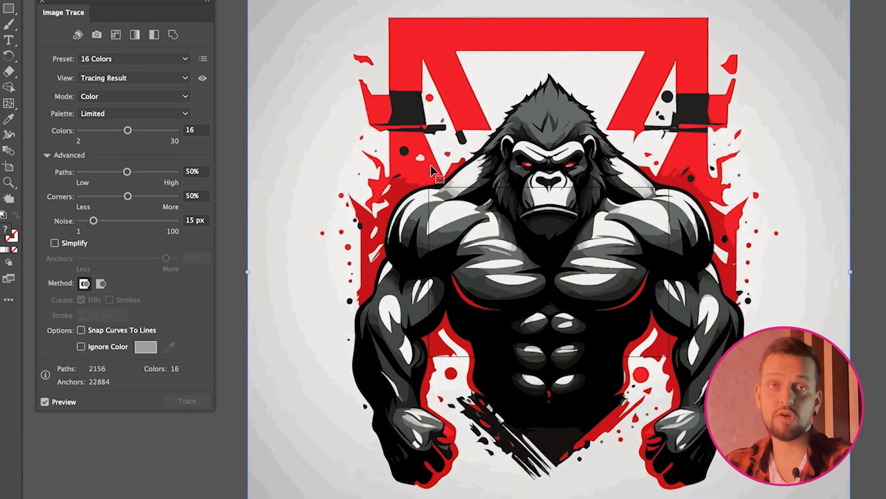
Step: Examine the 16-color tracing up close across the gorilla's face, shoulder and chest
key(z)
drag(436, 154, 657, 302)
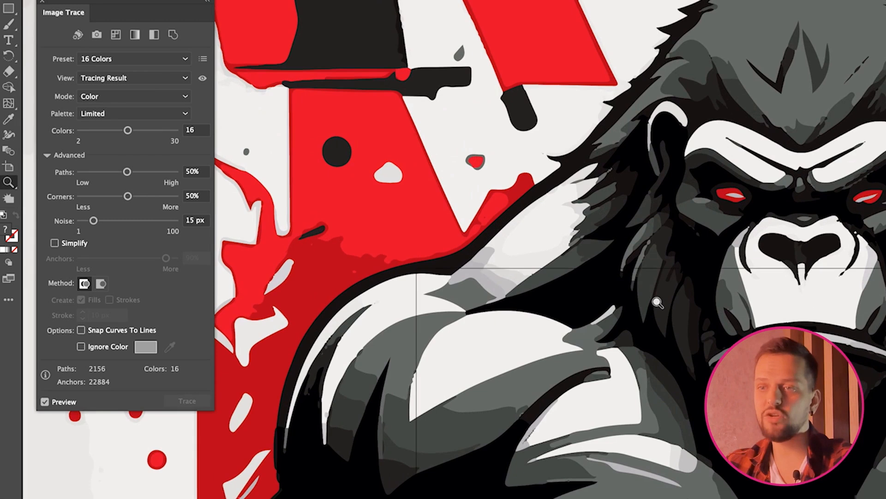
scroll(749, 305, down, 6)
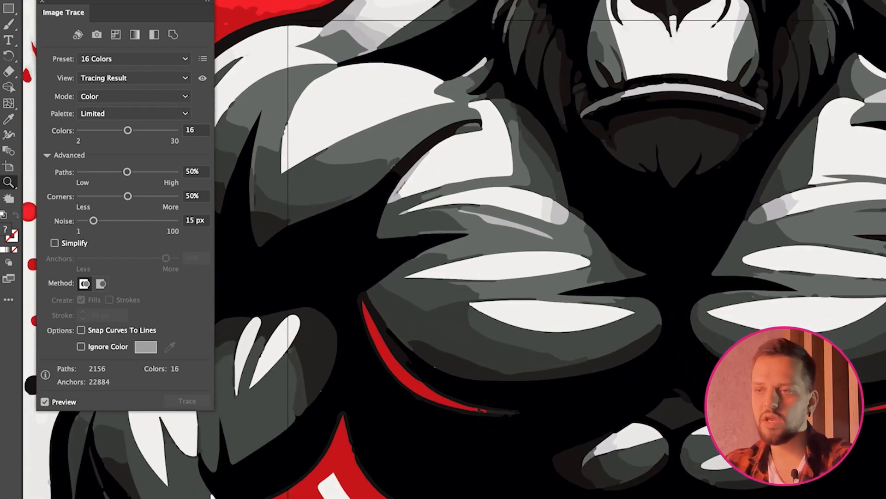
scroll(378, 228, down, 5)
scroll(379, 228, right, 5)
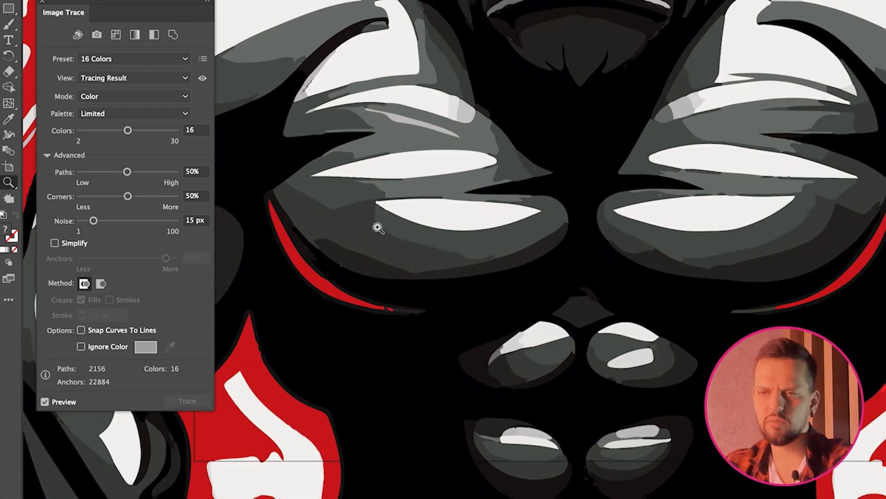
scroll(431, 198, up, 4)
scroll(431, 198, left, 9)
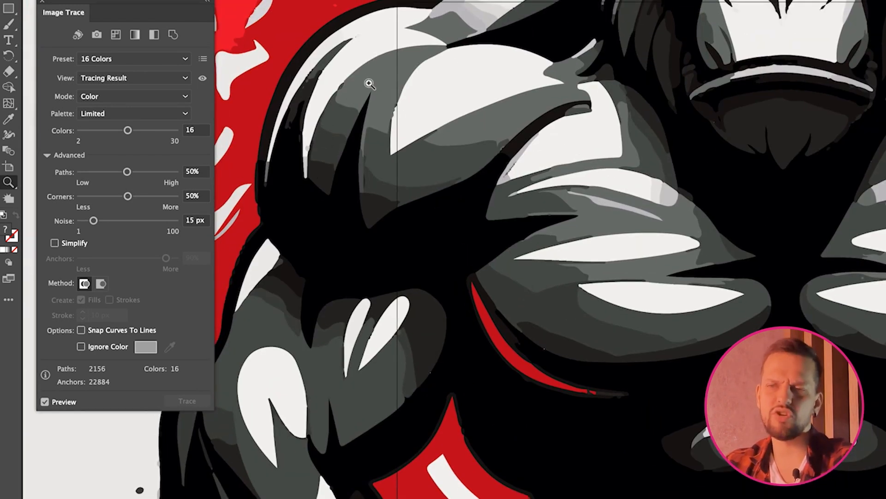
Step: Retrace the gorilla image with the 6 Colors preset
click(151, 54)
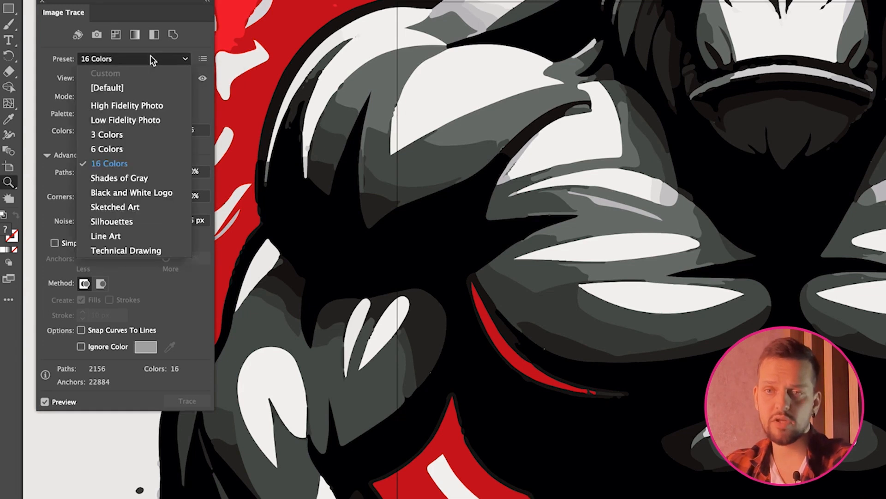
click(96, 149)
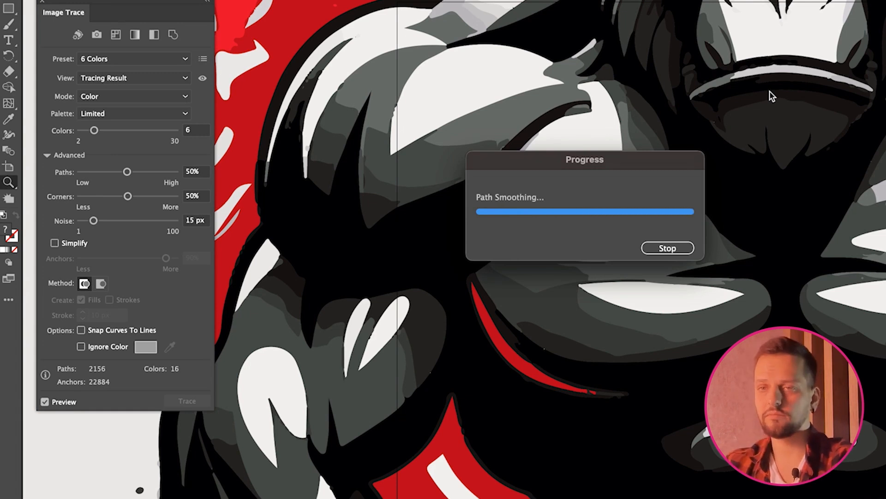
key(super+minus)
key(super+minus)
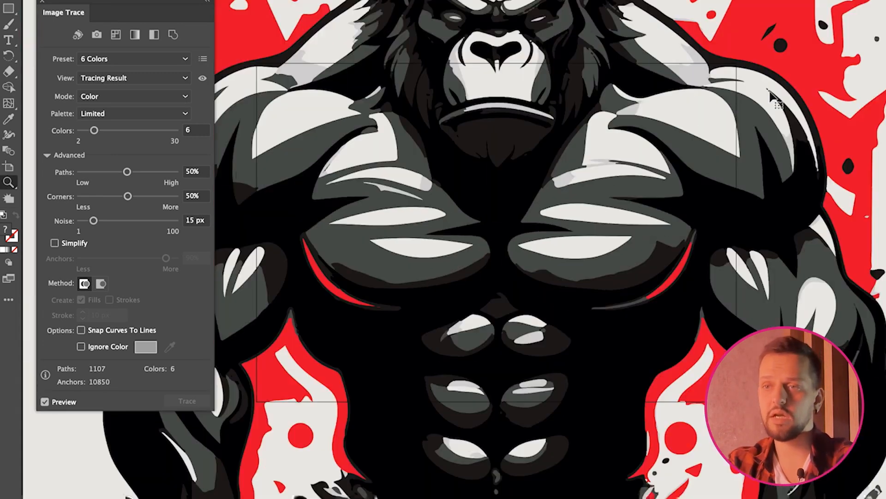
Step: Examine the chest and shoulder details of the 6-color tracing up close, and return to the whole gorilla
drag(359, 169, 683, 276)
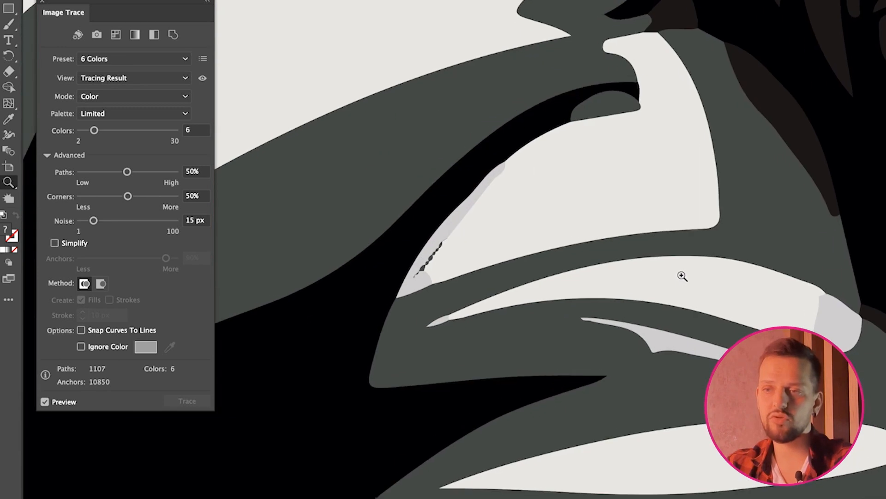
scroll(486, 314, left, 4)
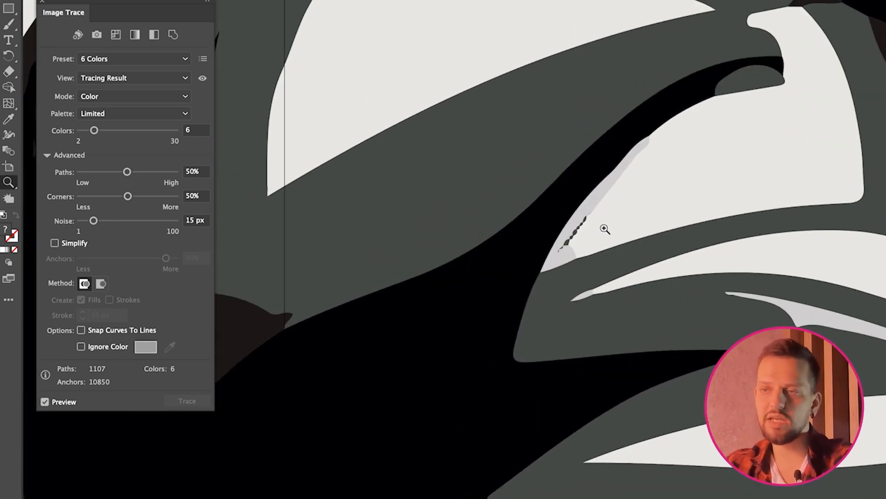
scroll(387, 278, left, 5)
key(super+minus)
key(super+minus)
key(super+minus)
key(super+minus)
key(super+minus)
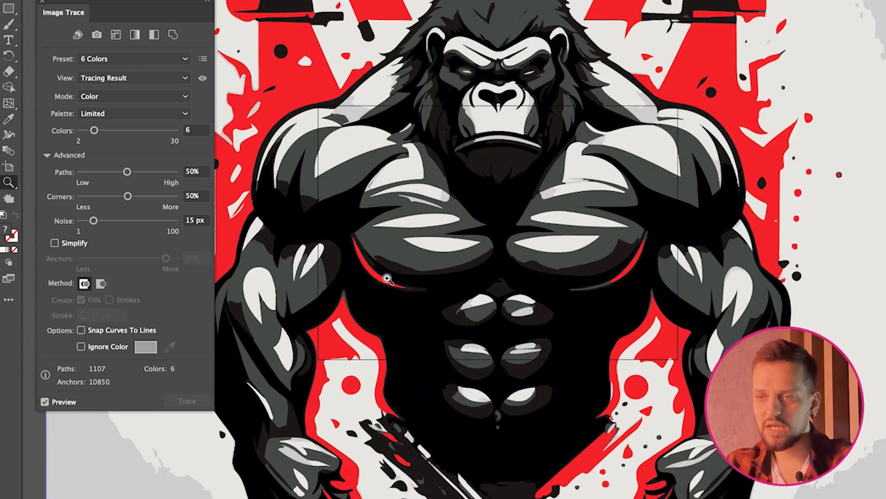
key(super+minus)
scroll(508, 253, left, 2)
scroll(509, 253, up, 1)
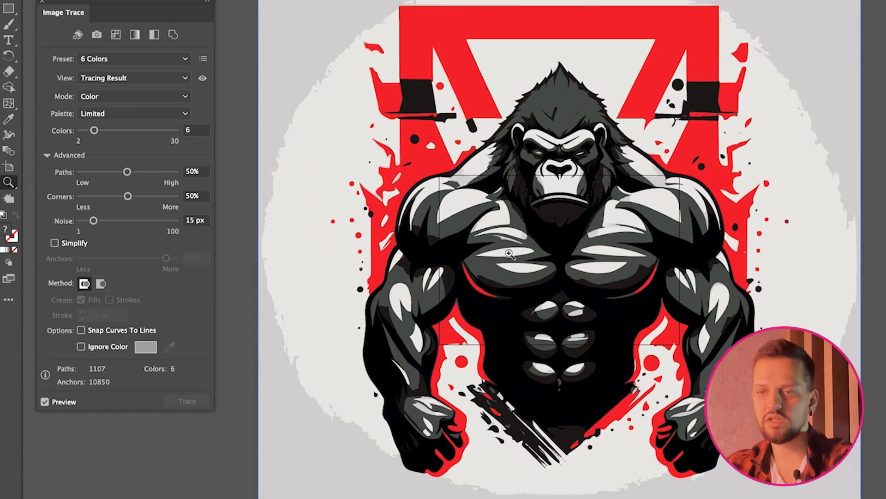
Step: Expand the 6-color tracing into vector paths and show the head and shoulder in Outline view
key(v)
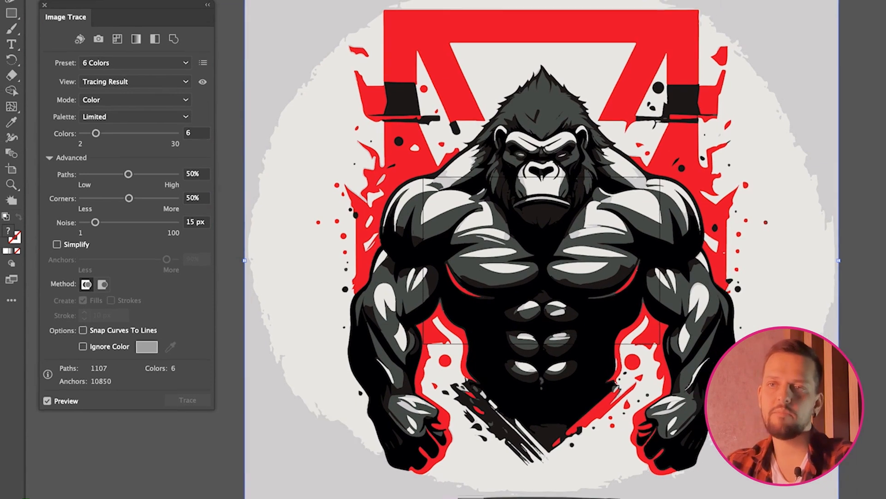
click(275, 35)
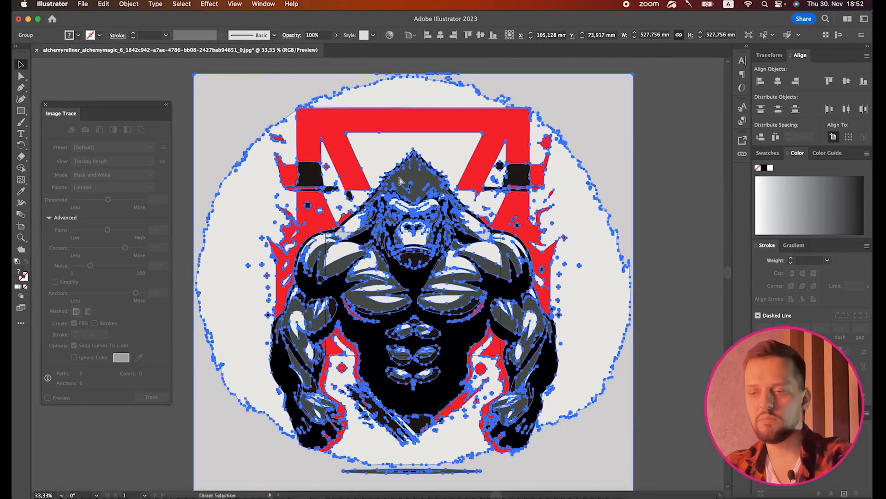
key(super+y)
click(665, 226)
drag(328, 212, 464, 246)
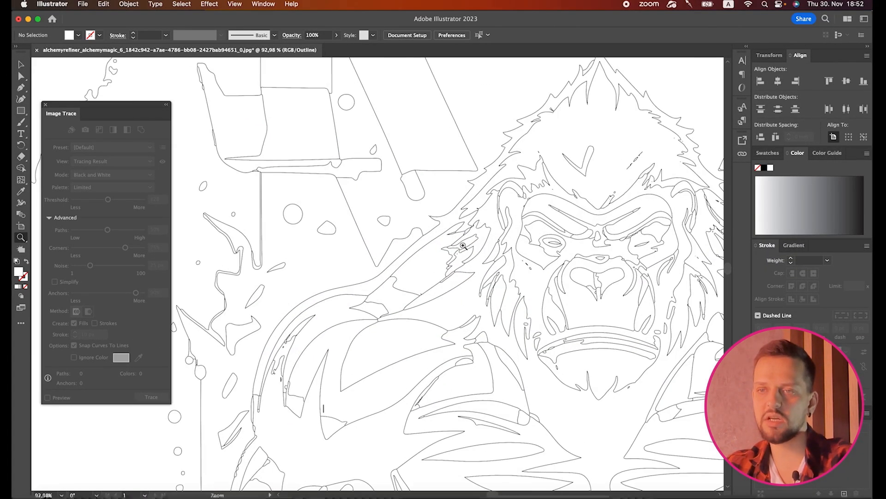
Step: Return to the normal preview and look over the whole expanded gorilla artwork
key(super+y)
key(super+minus)
key(super+minus)
key(super+minus)
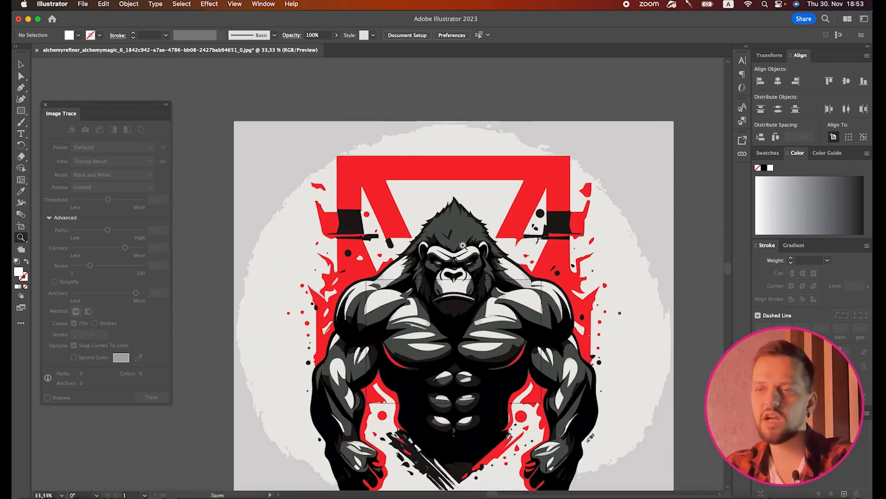
scroll(554, 257, down, 3)
scroll(554, 256, right, 3)
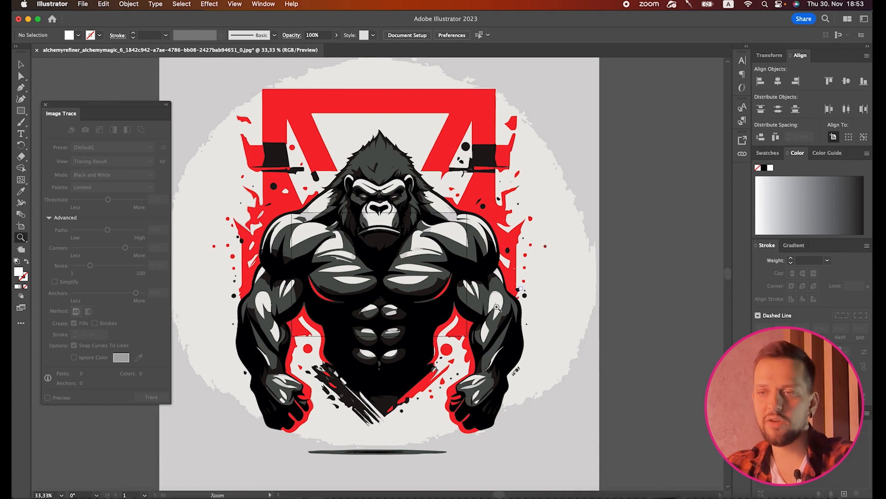
scroll(479, 317, left, 3)
scroll(480, 317, up, 1)
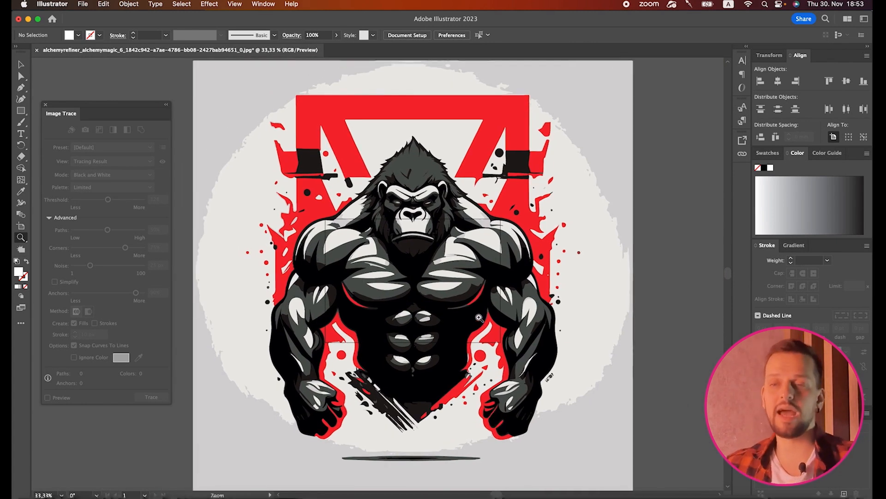